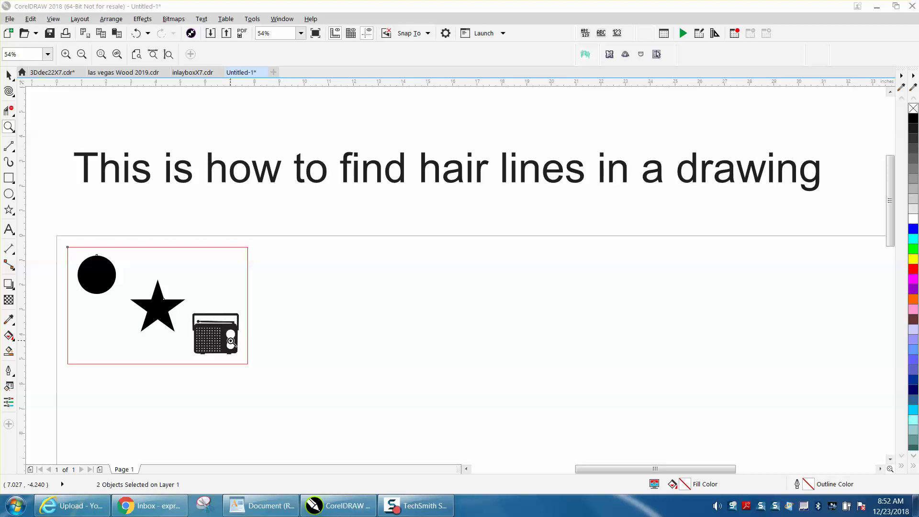
Select and then deselect the circle, star and radio group with the Pick tool.
{"action": "left_click", "coordinate": [10, 74]}
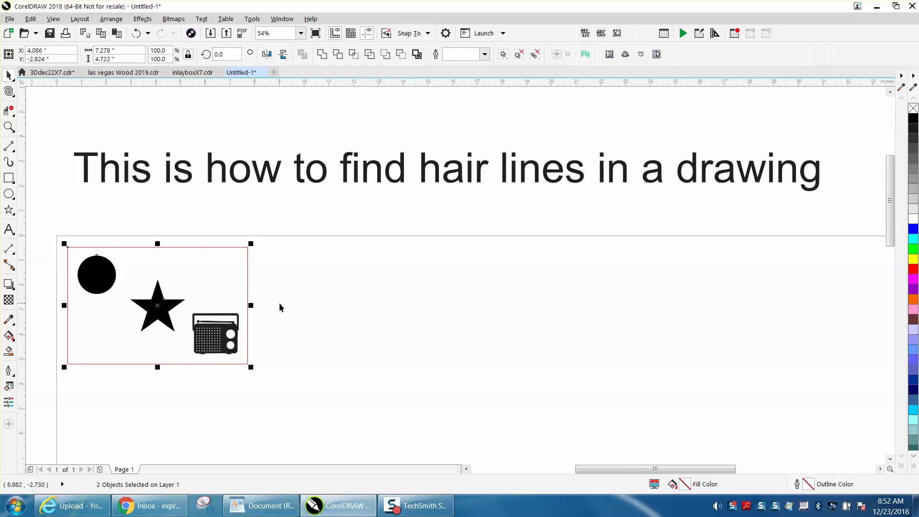
{"action": "left_click_drag", "start_coordinate": [279, 295], "coordinate": [249, 342]}
{"action": "left_click_drag", "start_coordinate": [180, 366], "coordinate": [181, 366]}
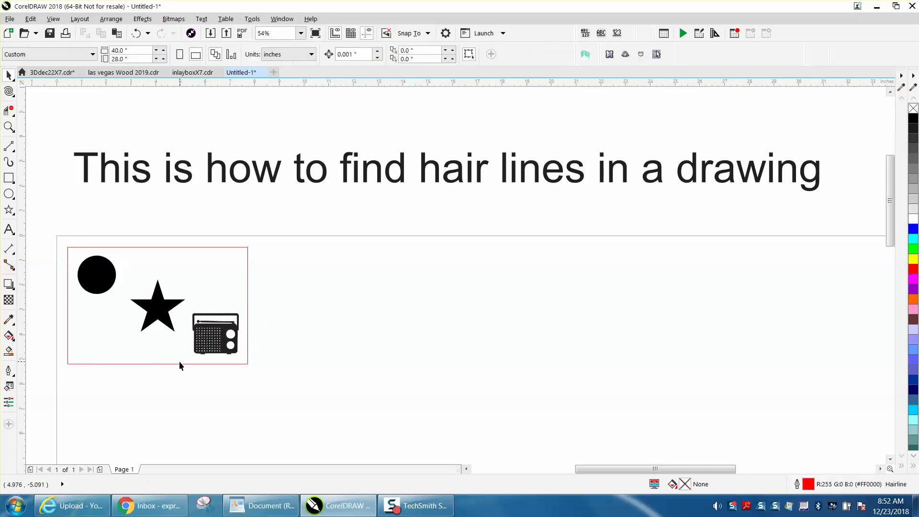
{"action": "left_click", "coordinate": [214, 340]}
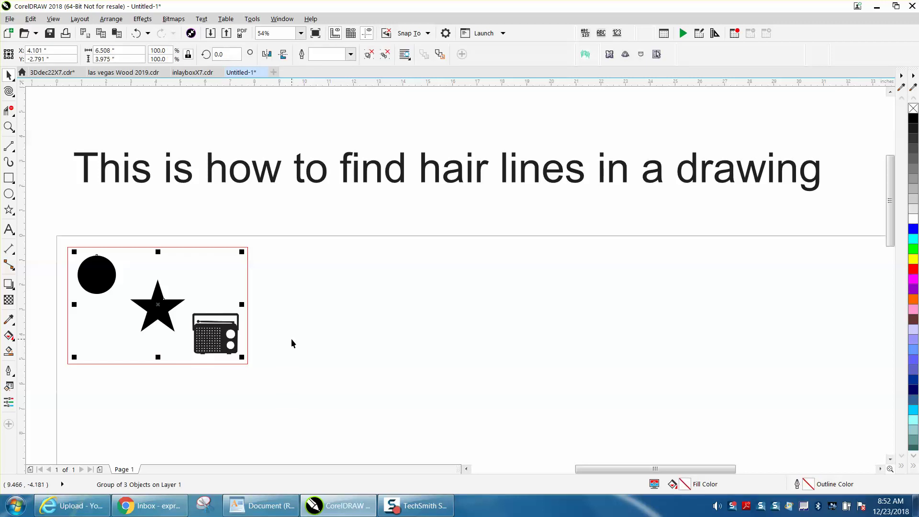
{"action": "scroll", "coordinate": [269, 331], "scroll_direction": "down", "scroll_amount": 2}
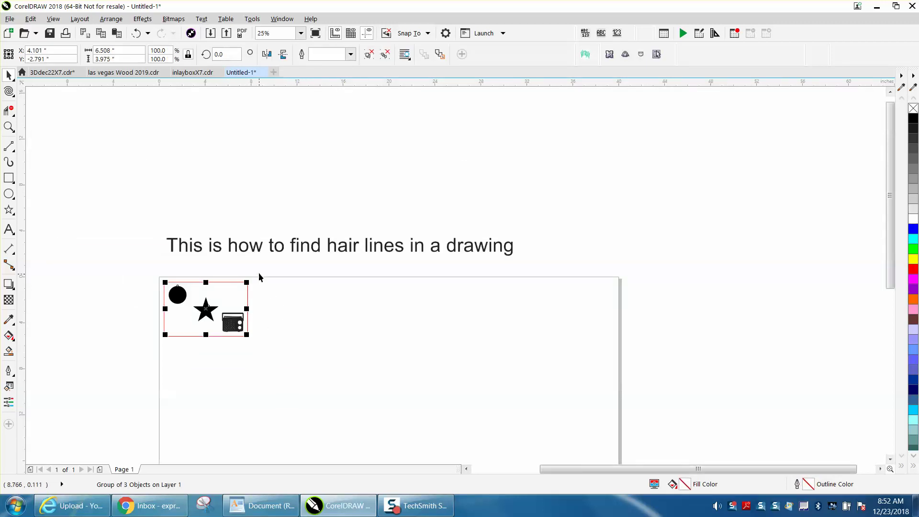
{"action": "left_click", "coordinate": [258, 215]}
Marquee-zoom around the circle, star and radio, then return to the Pick tool.
{"action": "left_click", "coordinate": [10, 128]}
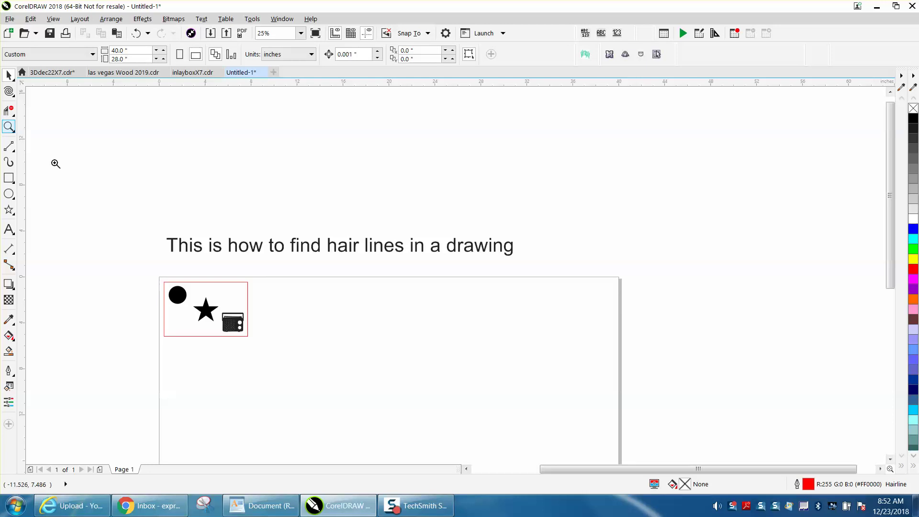
{"action": "left_click_drag", "start_coordinate": [148, 273], "coordinate": [297, 357]}
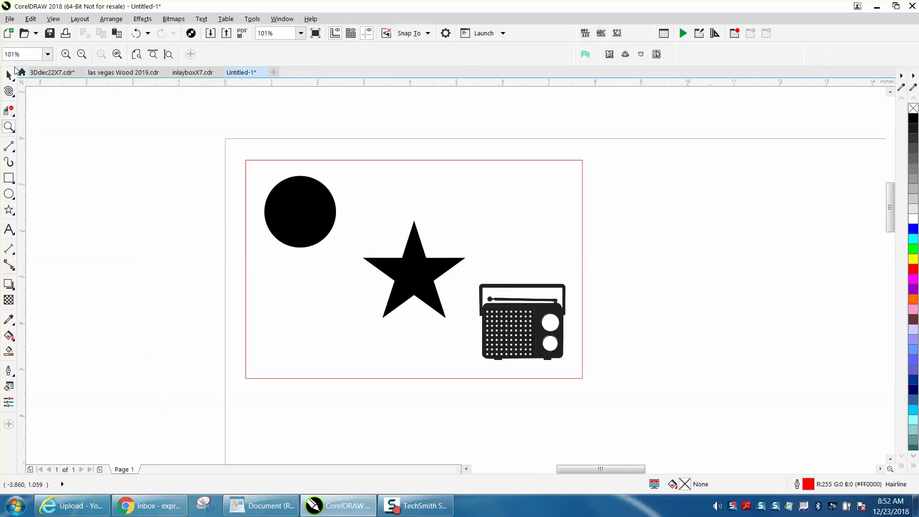
{"action": "left_click", "coordinate": [10, 74]}
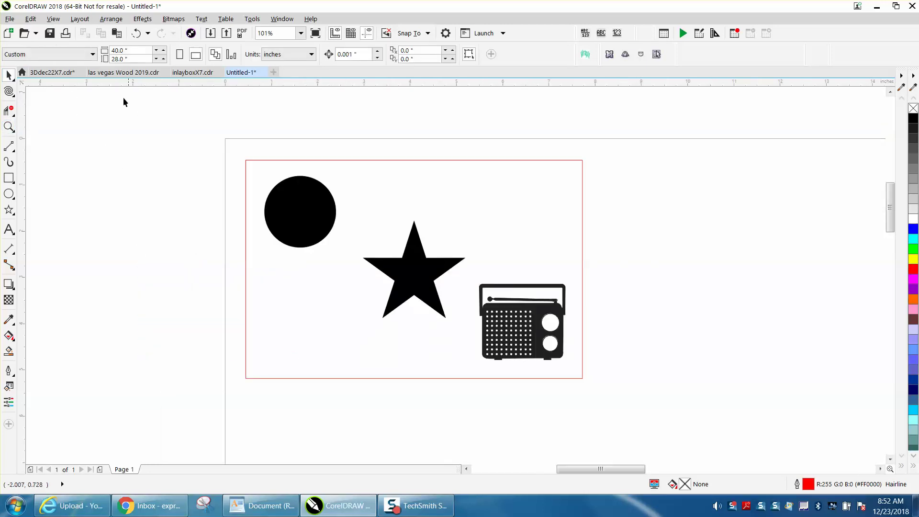
{"action": "left_click", "coordinate": [31, 19]}
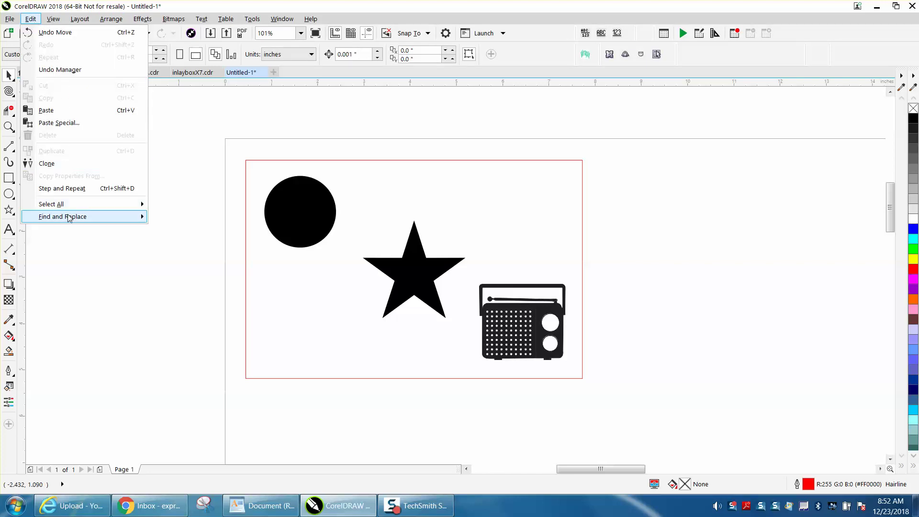
{"action": "mouse_move", "coordinate": [62, 218]}
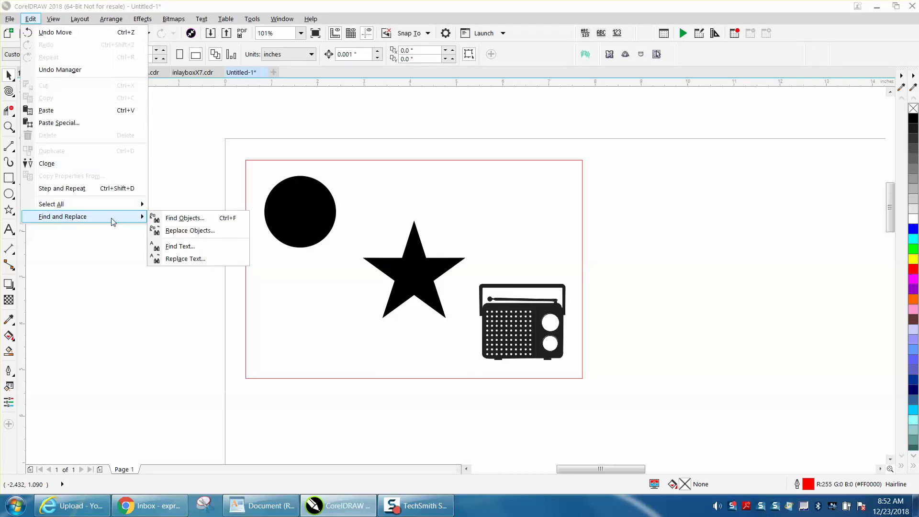
Launch Find Objects from Edit > Find and Replace and begin a new search.
{"action": "left_click", "coordinate": [183, 218]}
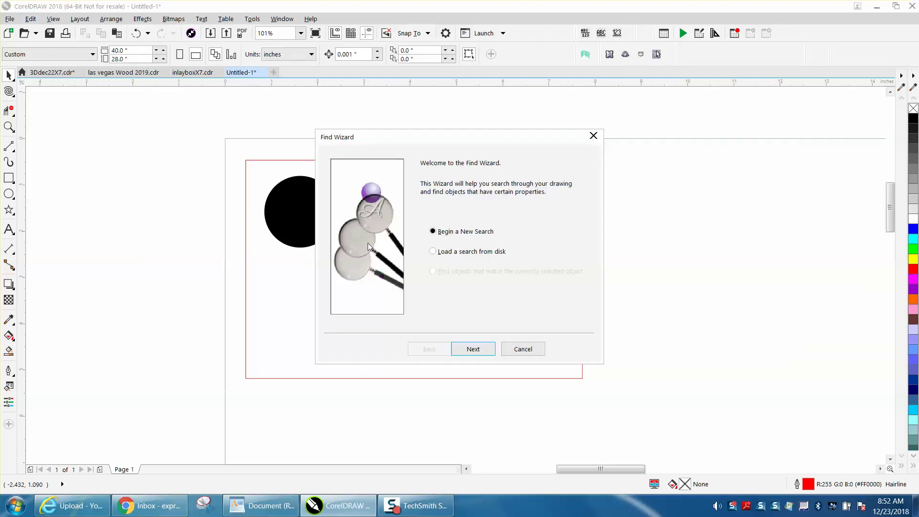
{"action": "left_click", "coordinate": [473, 349]}
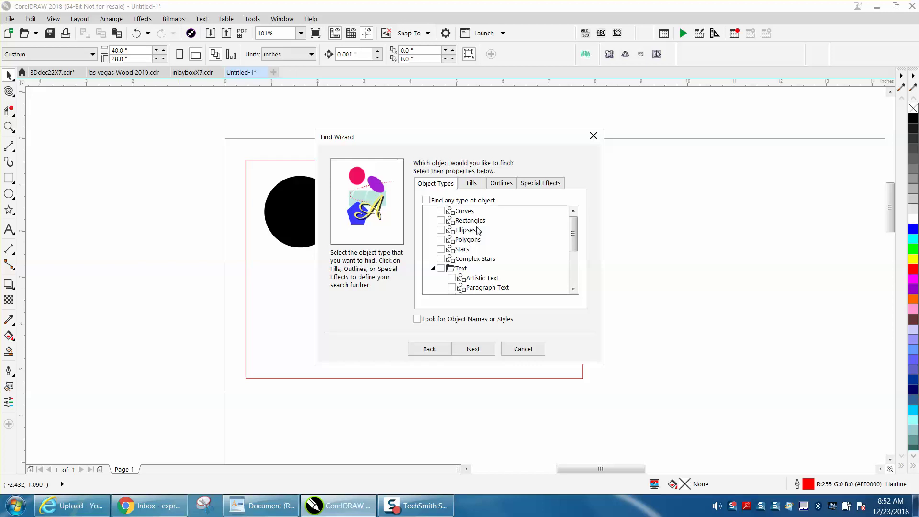
Choose Outline properties on the Outlines tab as the search criterion.
{"action": "left_click", "coordinate": [501, 183]}
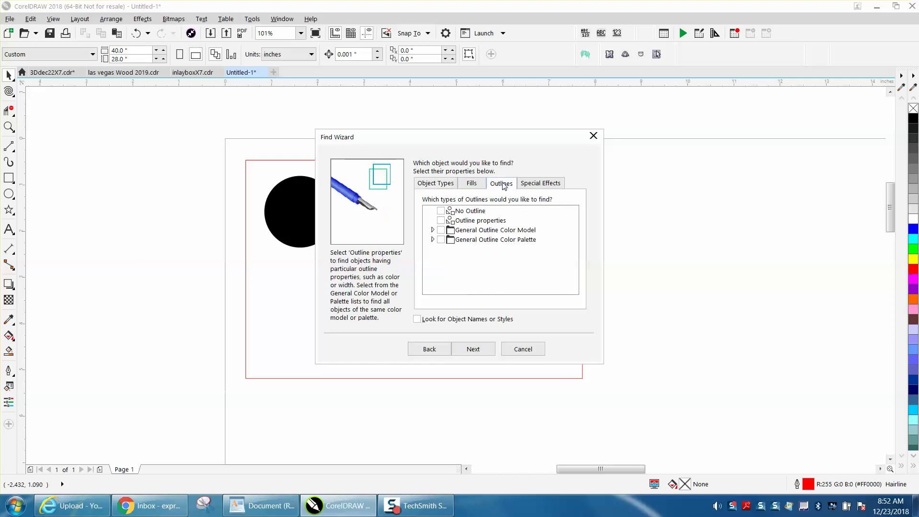
{"action": "left_click", "coordinate": [440, 221]}
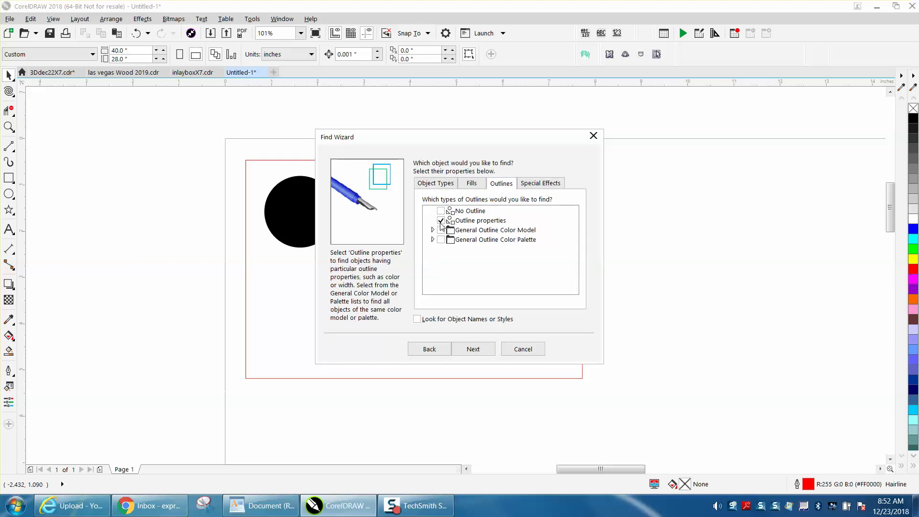
{"action": "left_click", "coordinate": [471, 350]}
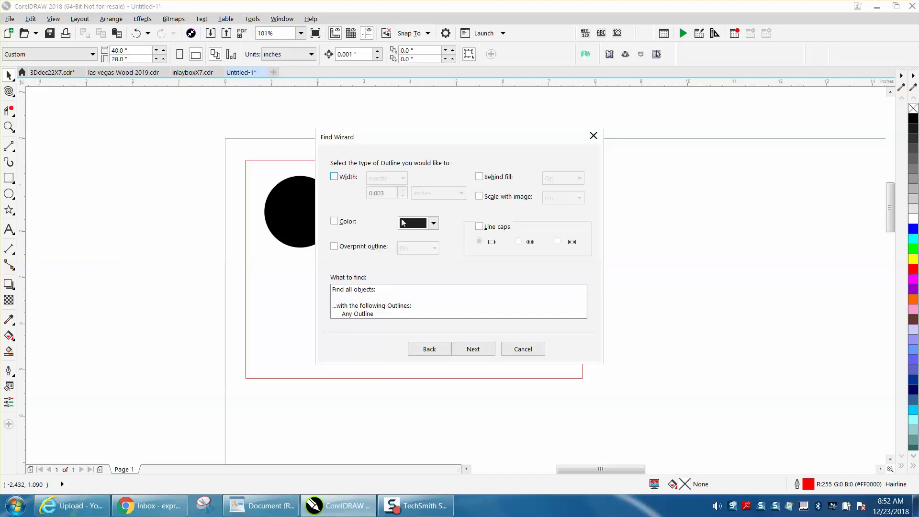
Set the outline width criterion to less than 0.5 points and view the summary.
{"action": "left_click", "coordinate": [334, 177]}
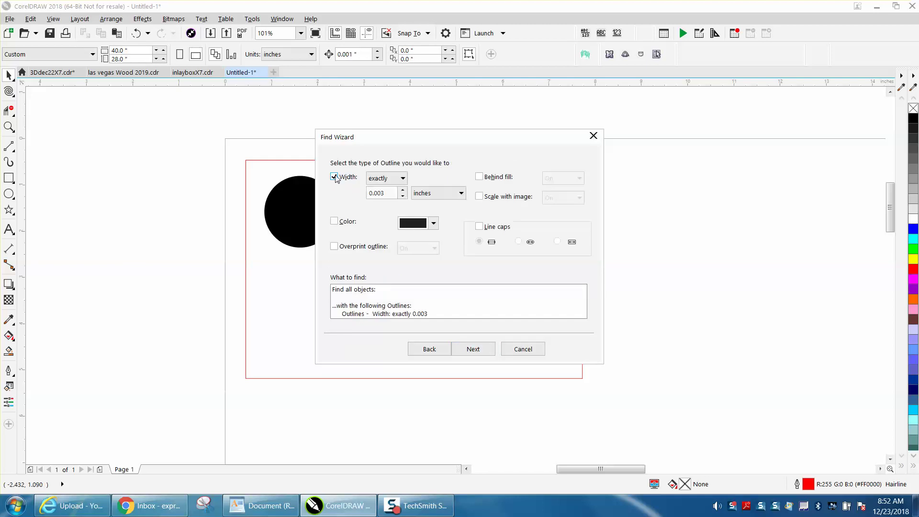
{"action": "left_click", "coordinate": [403, 178]}
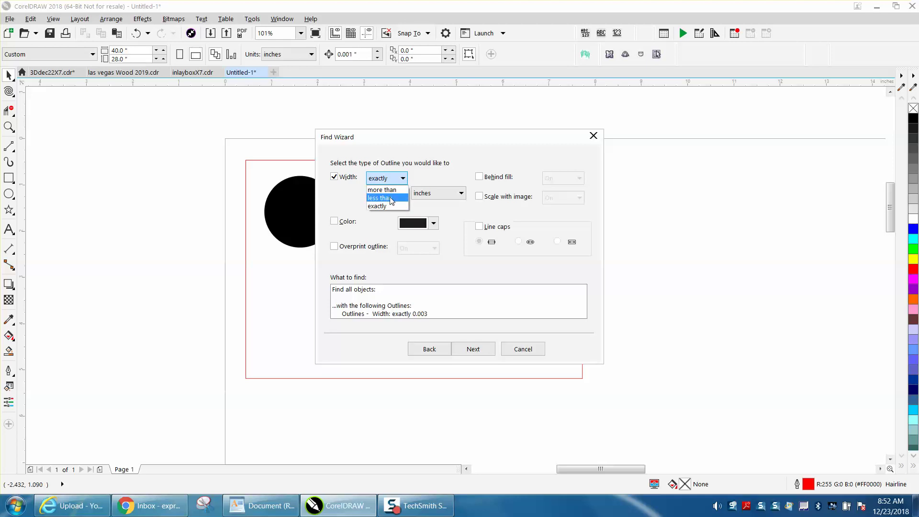
{"action": "left_click", "coordinate": [381, 198]}
{"action": "left_click_drag", "start_coordinate": [390, 195], "coordinate": [369, 196]}
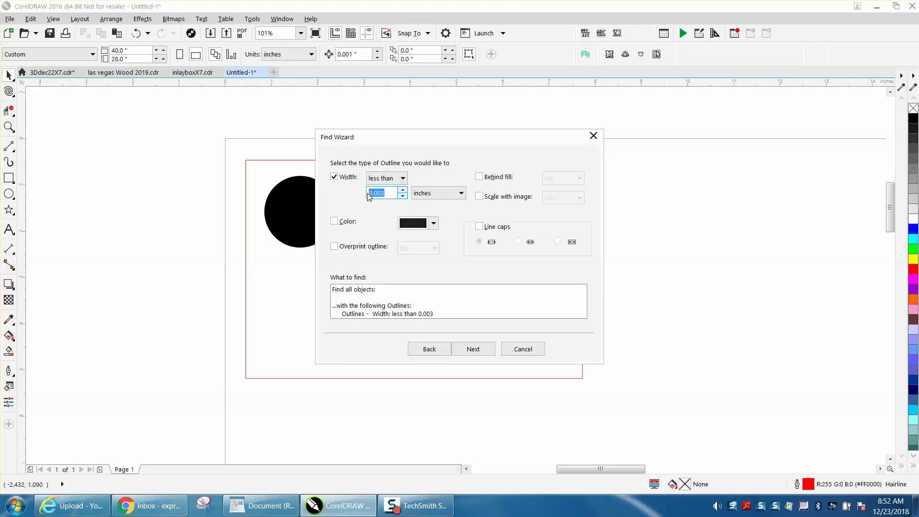
{"action": "type", "text": ".5"}
{"action": "left_click", "coordinate": [460, 194]}
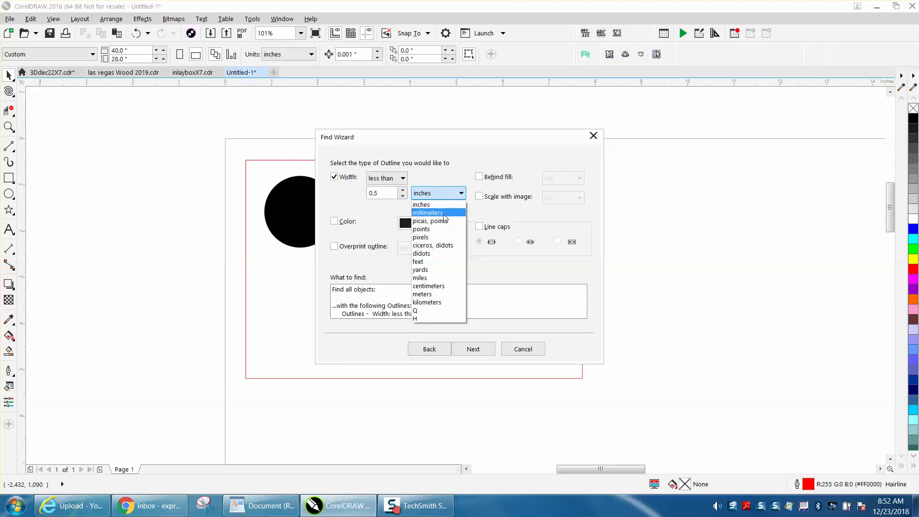
{"action": "left_click", "coordinate": [428, 230]}
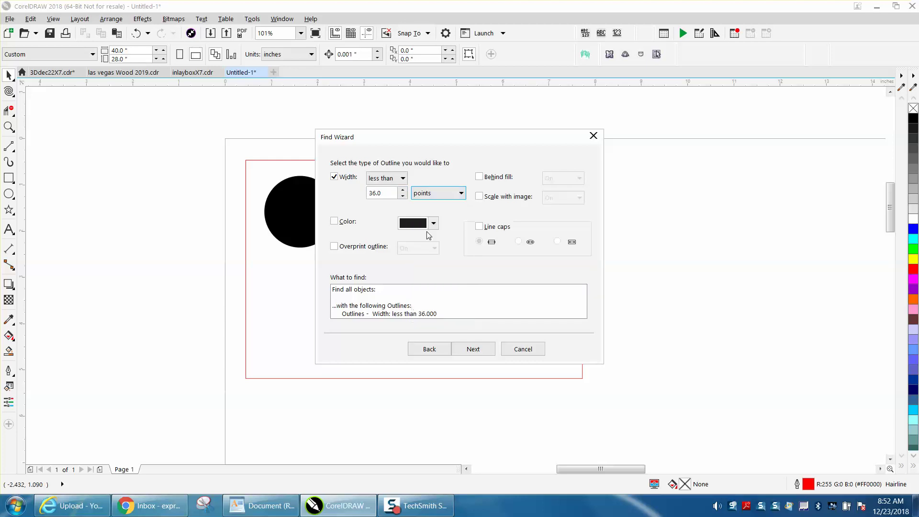
{"action": "double_click", "coordinate": [377, 193]}
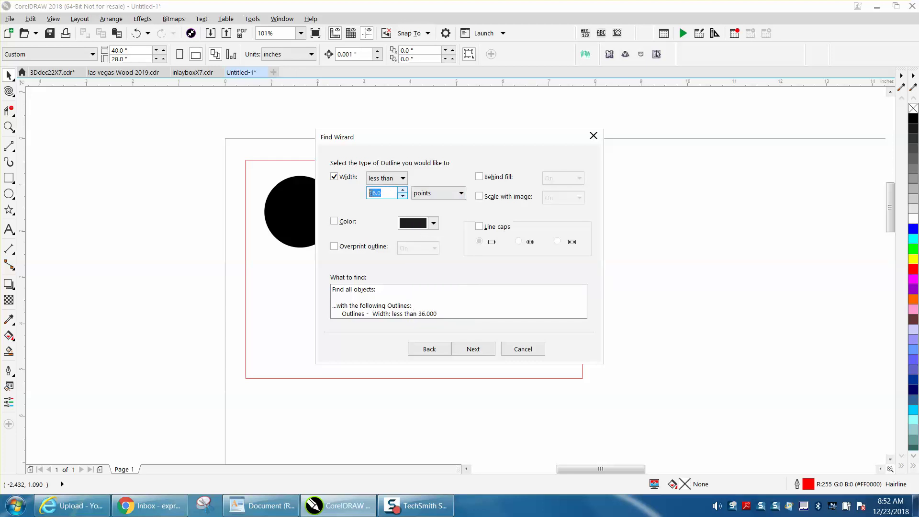
{"action": "type", "text": ".5"}
{"action": "left_click", "coordinate": [473, 350]}
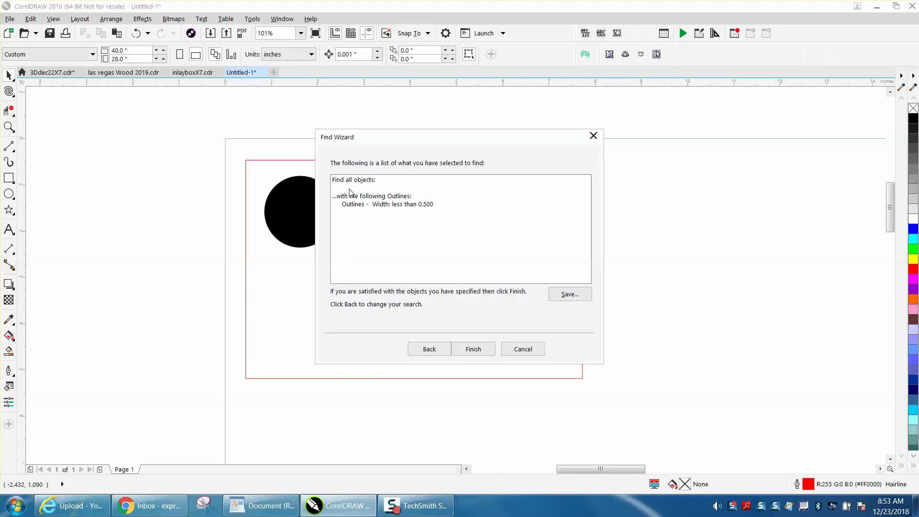
Run the search, select all matches, accept ungrouping, and close the Find box.
{"action": "left_click", "coordinate": [473, 350]}
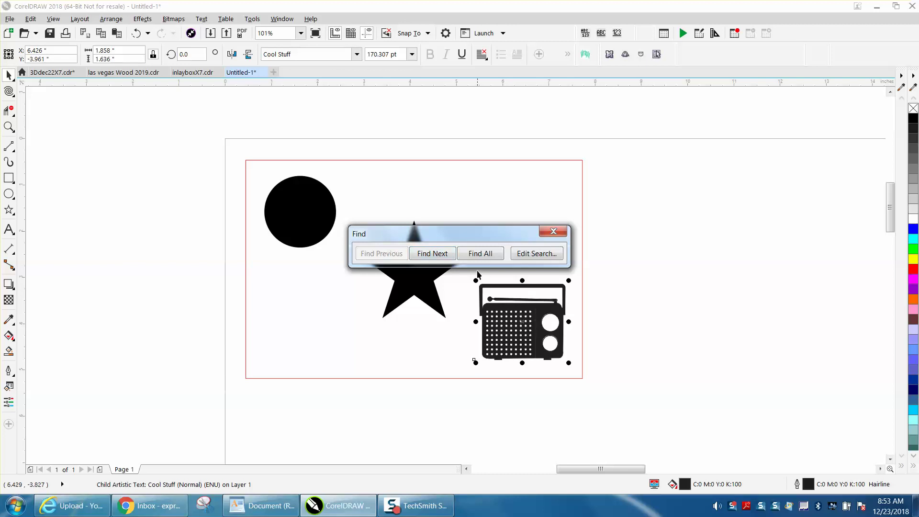
{"action": "left_click", "coordinate": [472, 256]}
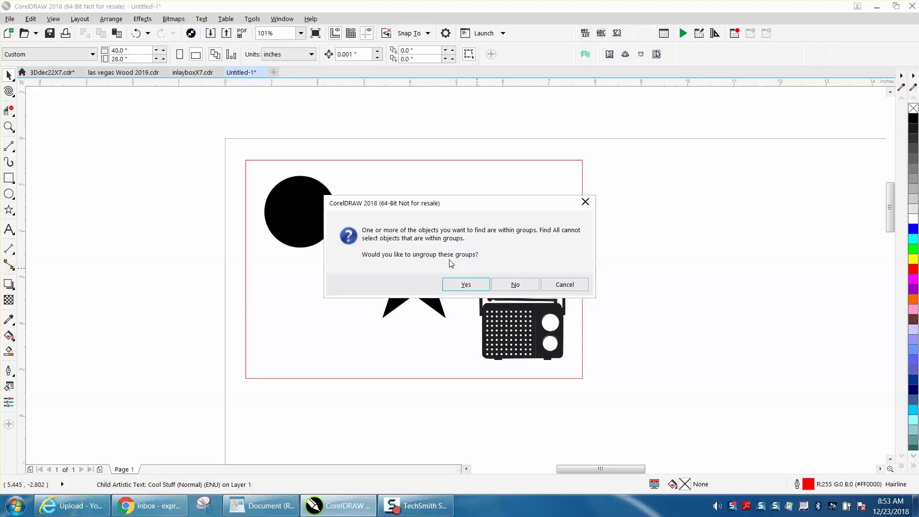
{"action": "left_click", "coordinate": [516, 286]}
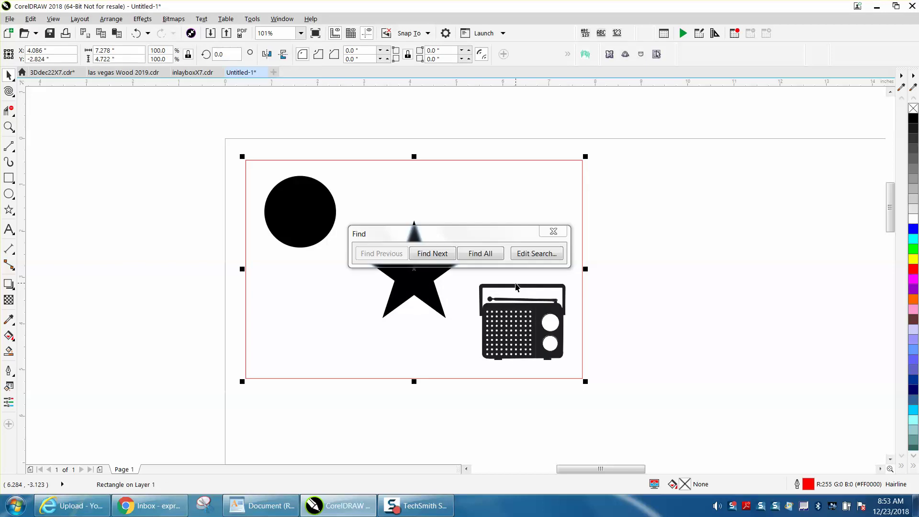
{"action": "left_click", "coordinate": [489, 255]}
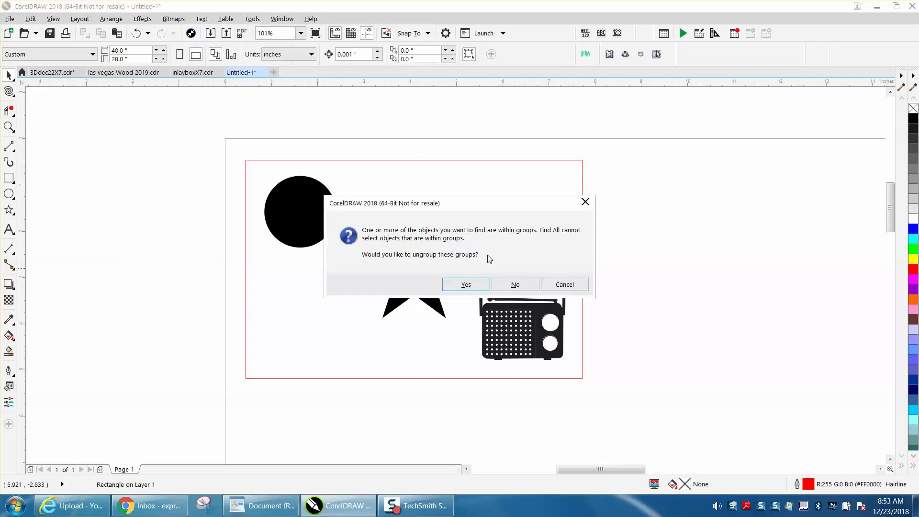
{"action": "left_click", "coordinate": [466, 284]}
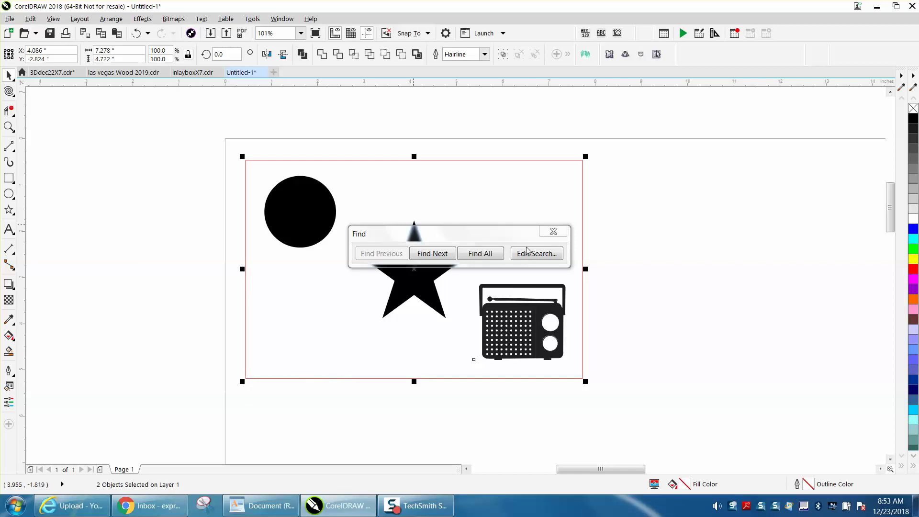
{"action": "left_click", "coordinate": [553, 232]}
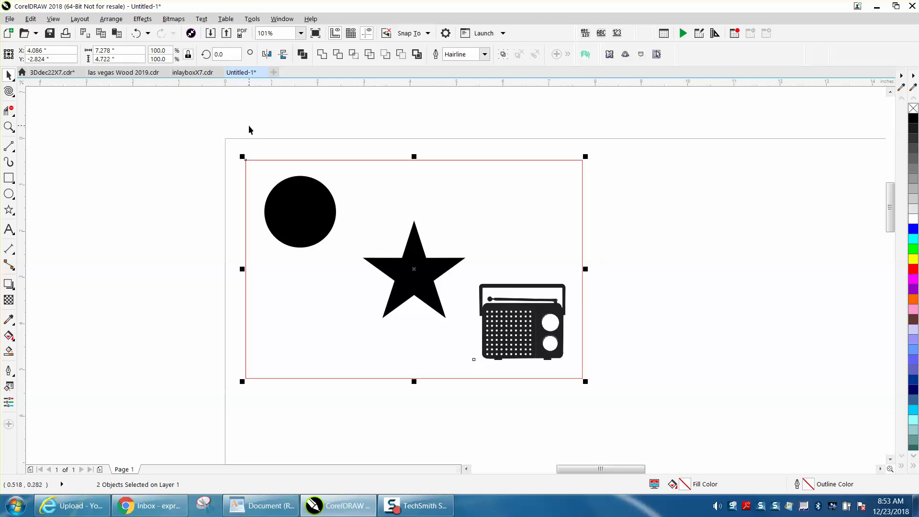
{"action": "left_click", "coordinate": [96, 58]}
Start a new Find Objects search based on outline properties.
{"action": "left_click", "coordinate": [35, 23]}
{"action": "mouse_move", "coordinate": [62, 216]}
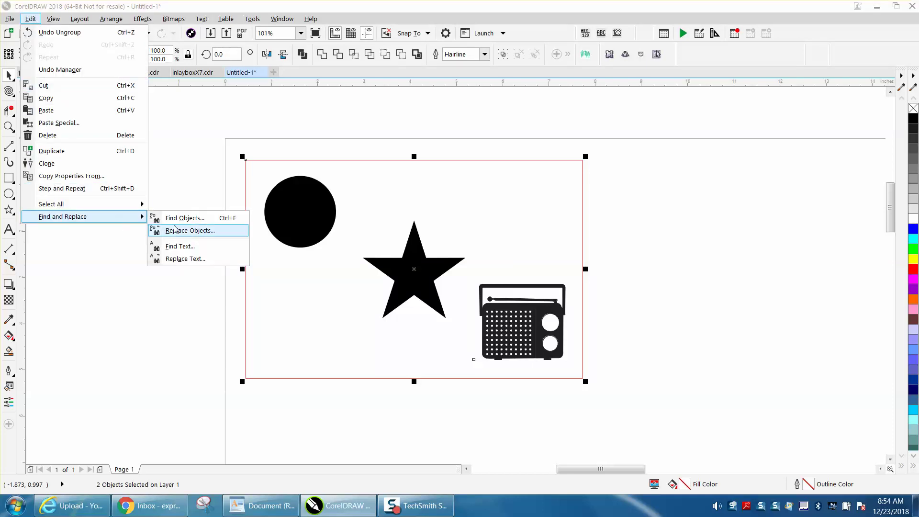
{"action": "left_click", "coordinate": [184, 218]}
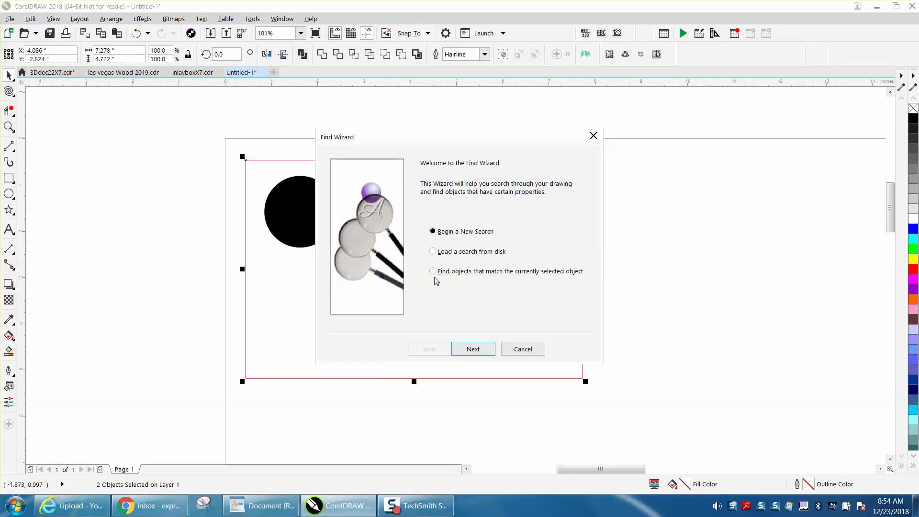
{"action": "left_click", "coordinate": [473, 350]}
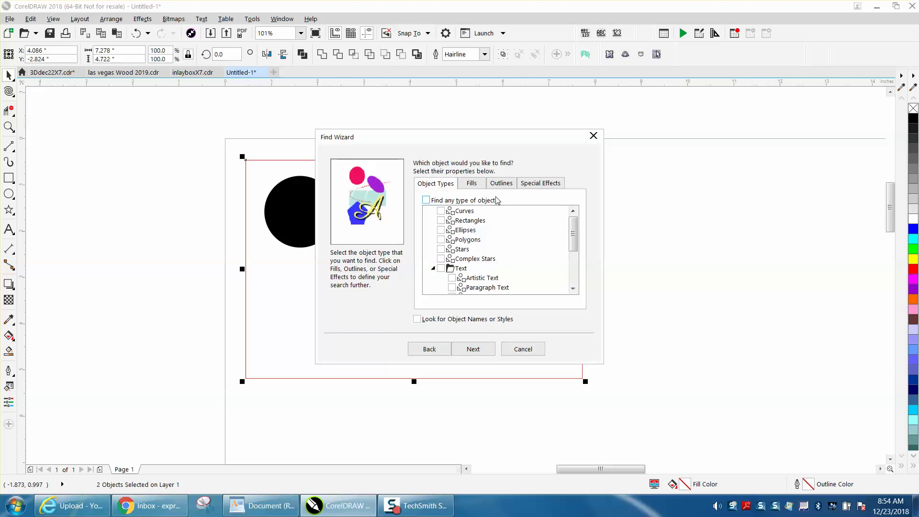
{"action": "left_click", "coordinate": [502, 184]}
{"action": "left_click", "coordinate": [441, 221]}
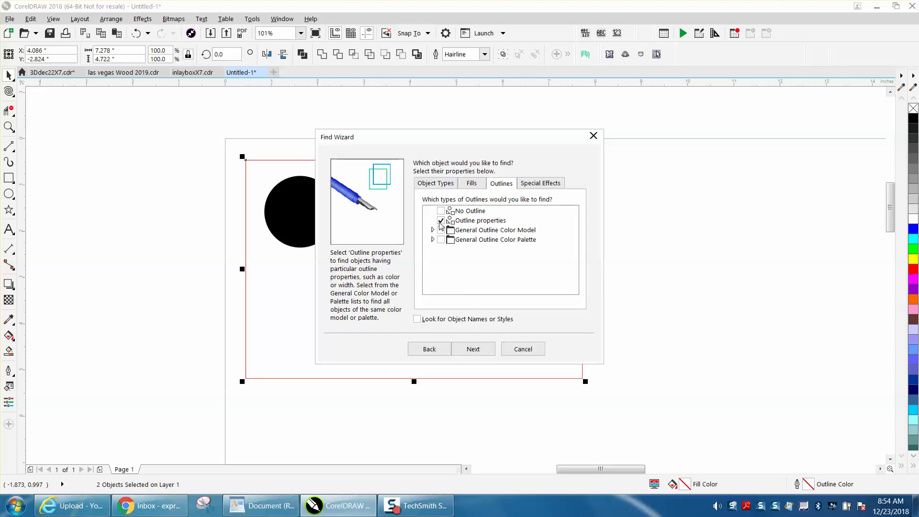
{"action": "left_click", "coordinate": [473, 349]}
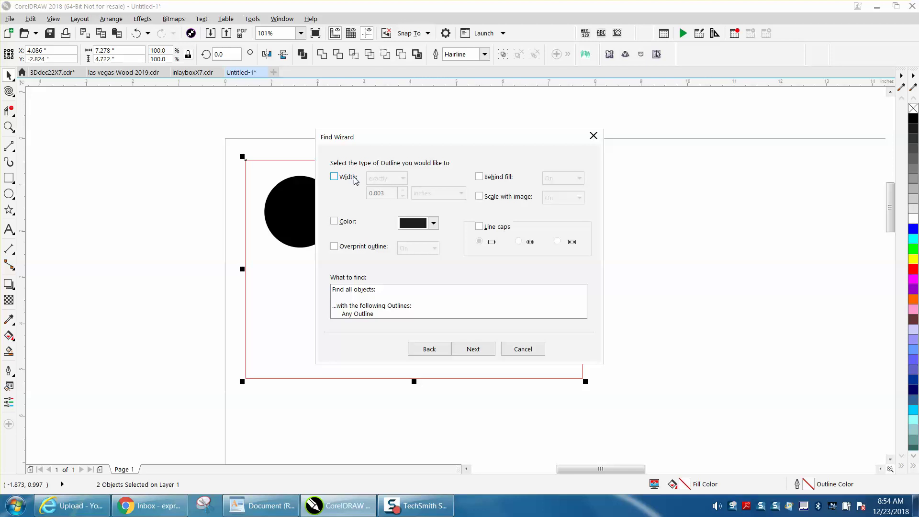
Limit outline width to less than 0.5 points and run the search.
{"action": "left_click", "coordinate": [334, 177]}
{"action": "left_click", "coordinate": [462, 195]}
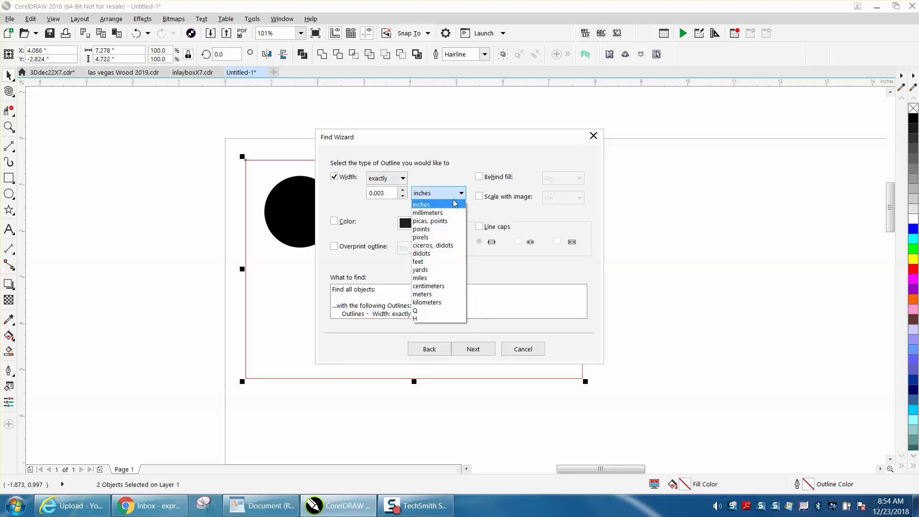
{"action": "left_click", "coordinate": [431, 235]}
{"action": "left_click_drag", "start_coordinate": [388, 193], "coordinate": [365, 193]}
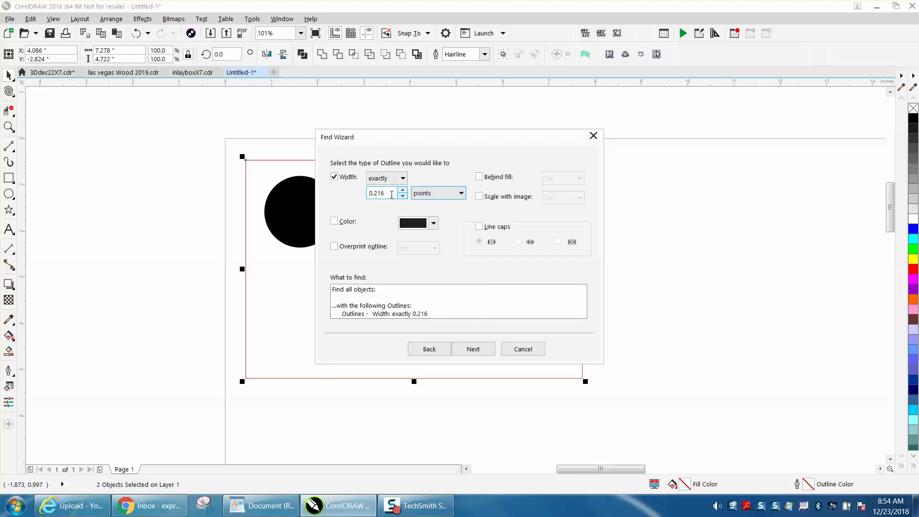
{"action": "type", "text": ".5"}
{"action": "left_click", "coordinate": [402, 178]}
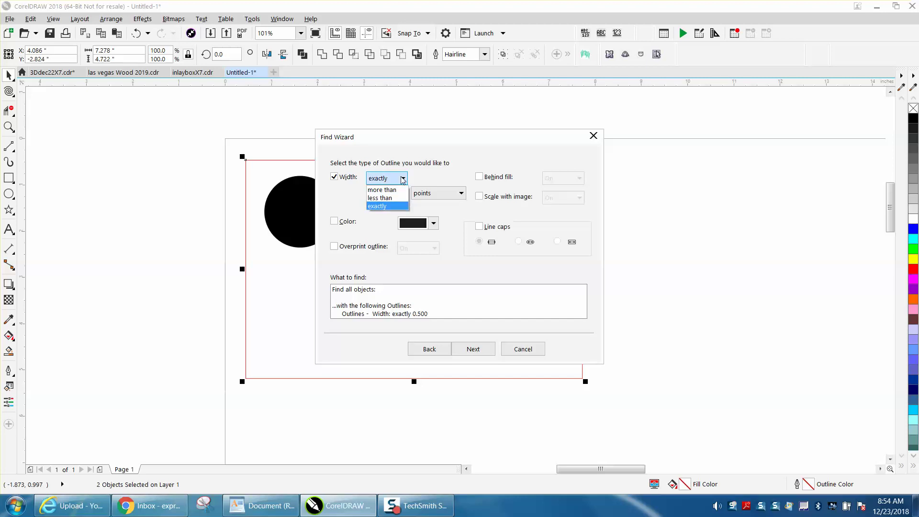
{"action": "left_click", "coordinate": [390, 198]}
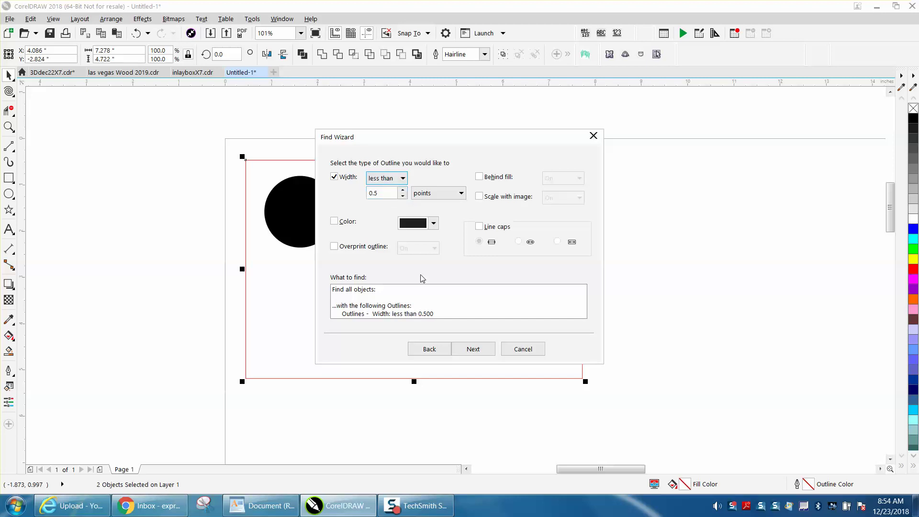
{"action": "left_click", "coordinate": [478, 355]}
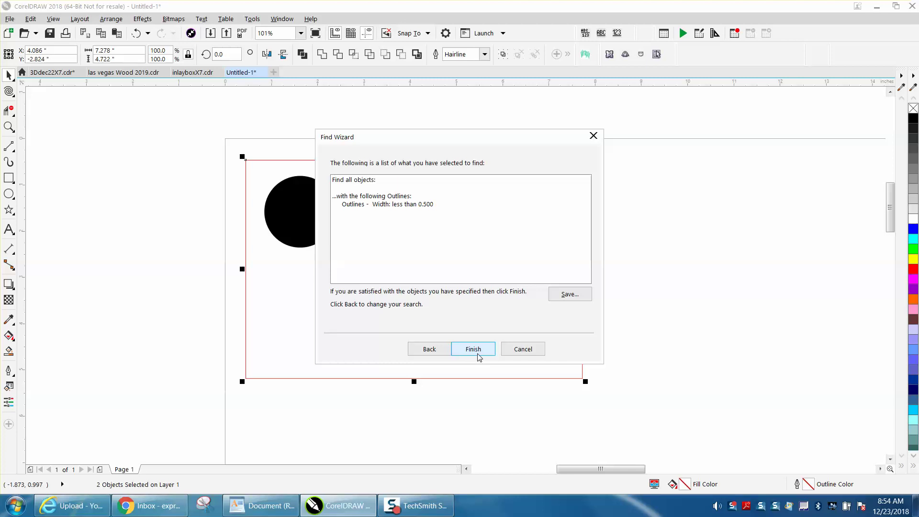
{"action": "left_click", "coordinate": [480, 354]}
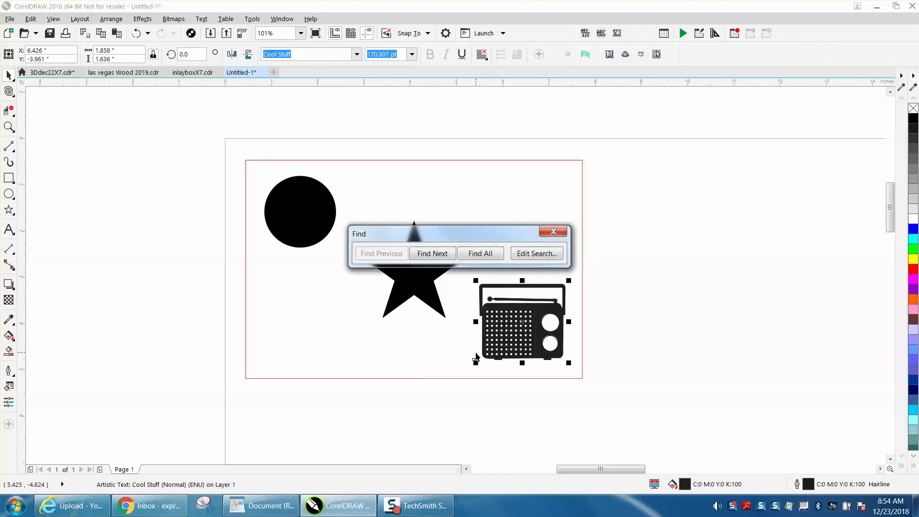
Find all matches, use Find Next to select only the radio, and close the results.
{"action": "left_click", "coordinate": [481, 254]}
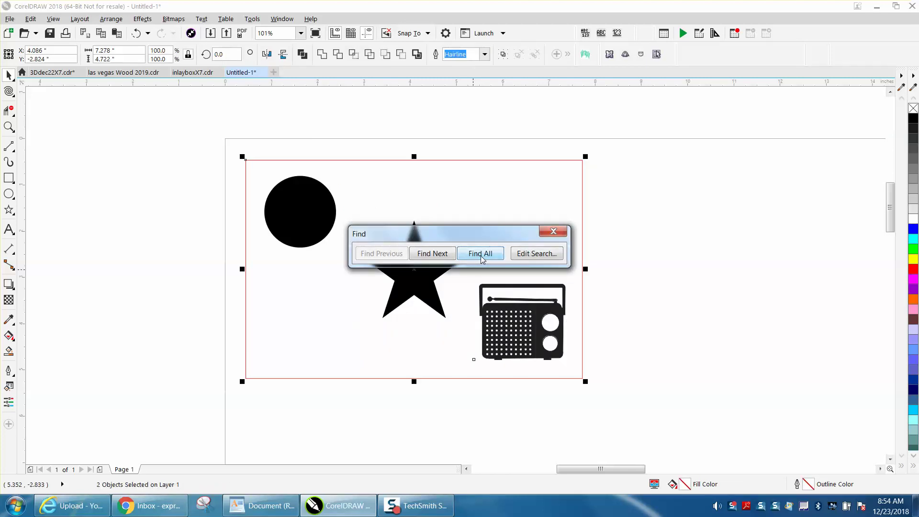
{"action": "left_click", "coordinate": [482, 256]}
{"action": "left_click", "coordinate": [482, 255]}
{"action": "left_click", "coordinate": [440, 255]}
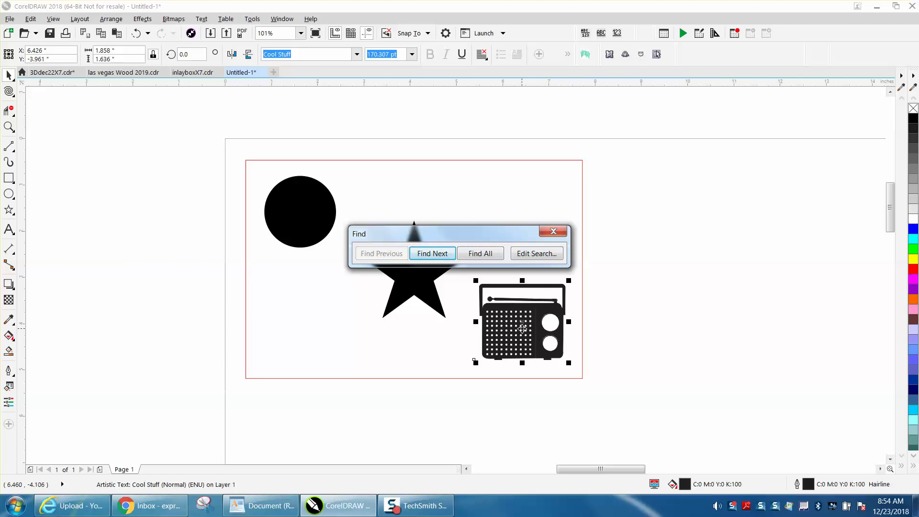
{"action": "left_click", "coordinate": [553, 231]}
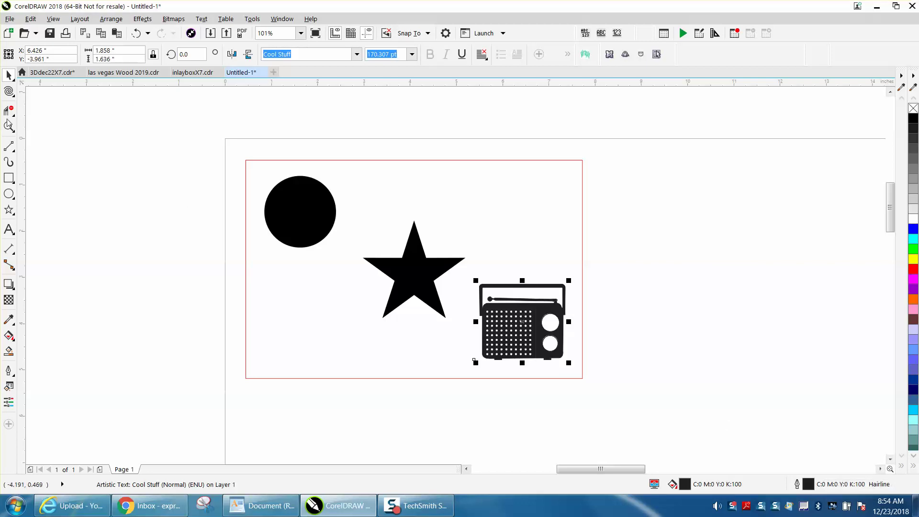
{"action": "left_click_drag", "start_coordinate": [461, 280], "coordinate": [591, 357]}
{"action": "key", "text": "Delete"}
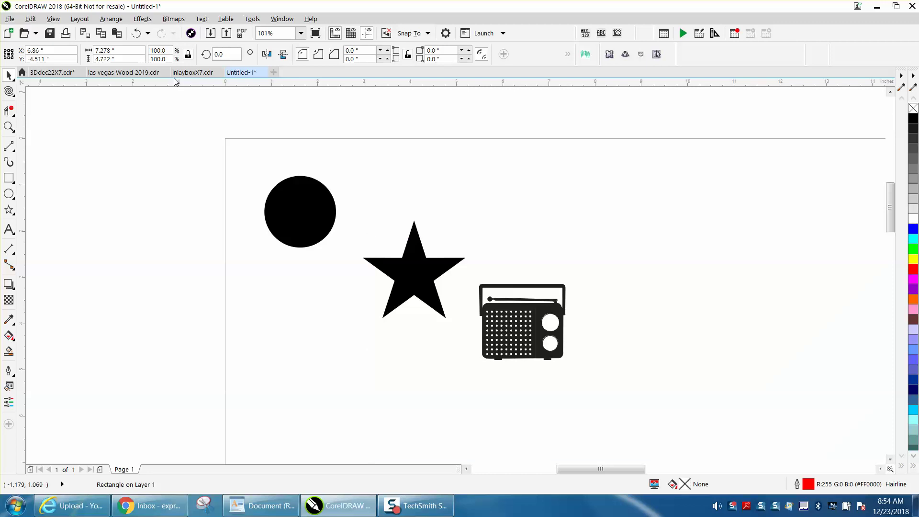
{"action": "mouse_move", "coordinate": [467, 244]}
{"action": "left_mouse_down"}
{"action": "mouse_move", "coordinate": [511, 315]}
{"action": "mouse_move", "coordinate": [587, 375]}
{"action": "left_mouse_up"}
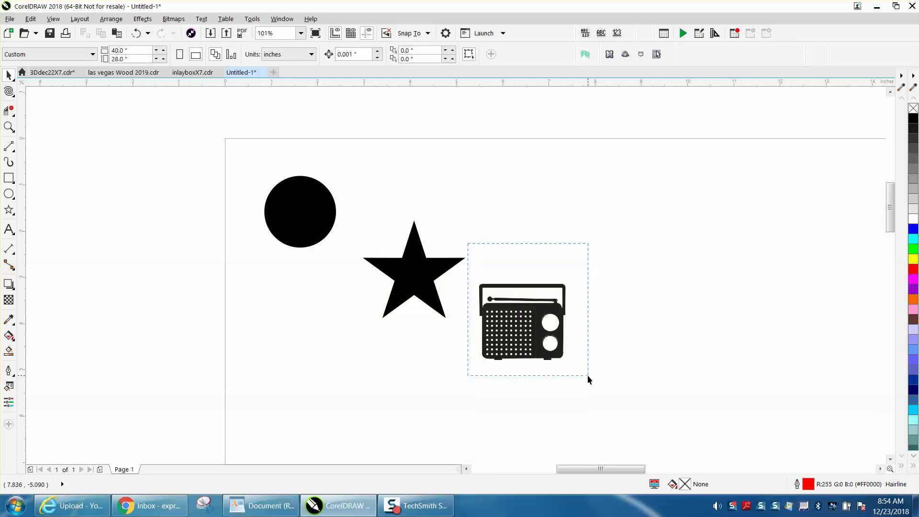
{"action": "left_click", "coordinate": [913, 110]}
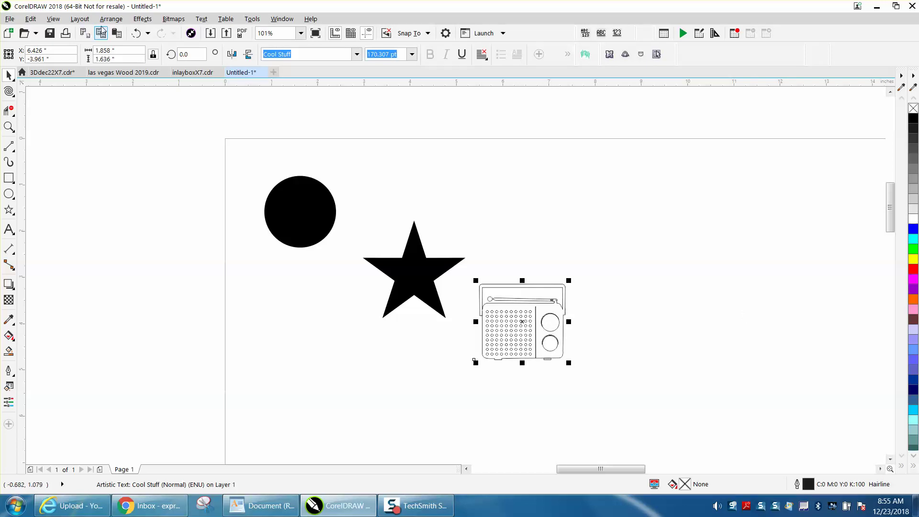
{"action": "left_click", "coordinate": [139, 33]}
{"action": "left_click", "coordinate": [138, 33]}
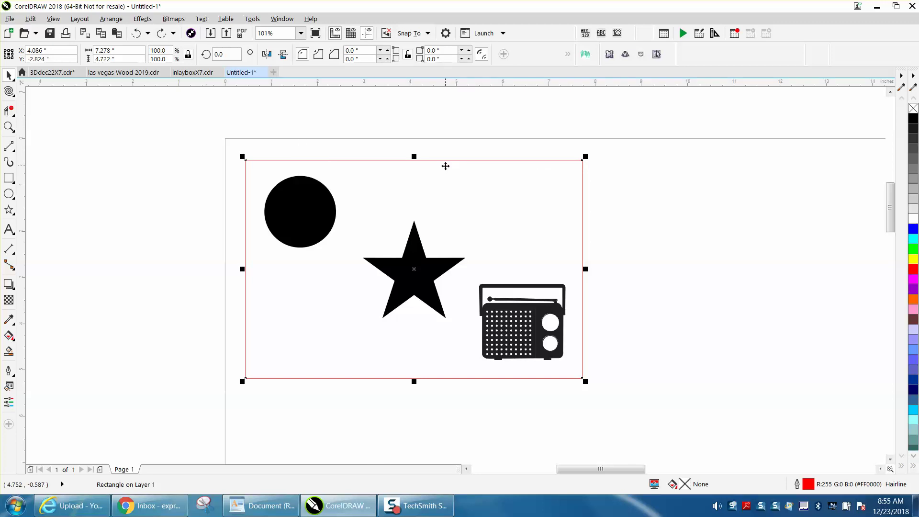
Delete the selected red rectangle with the Delete key.
{"action": "key", "text": "Delete"}
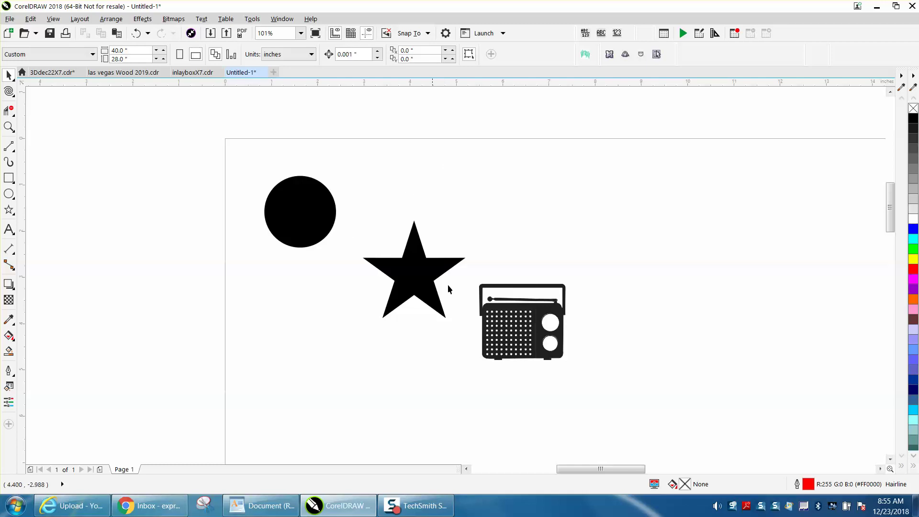